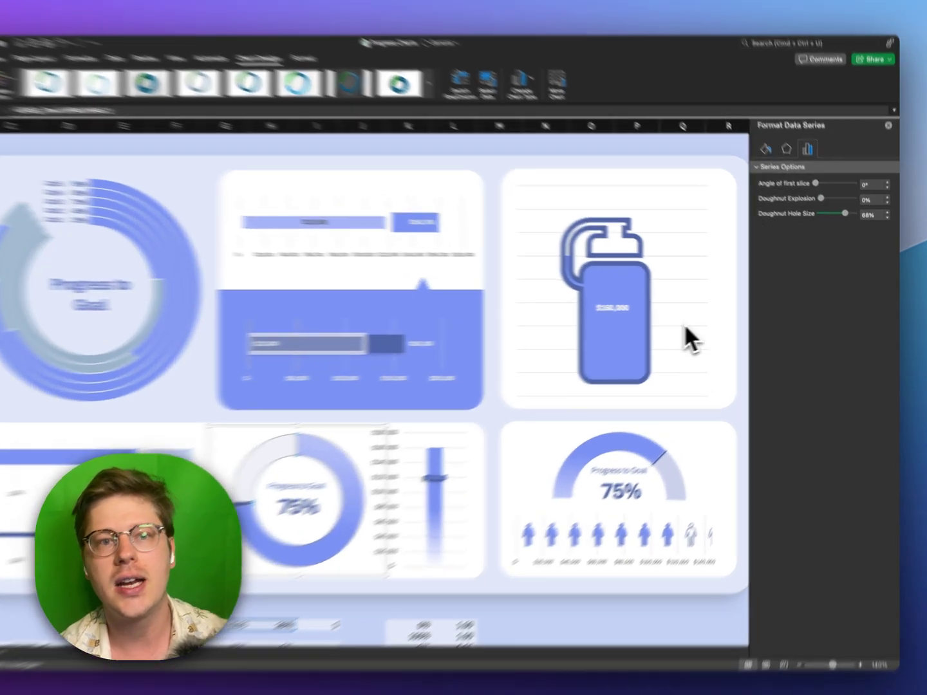
# Select the bottle chart's bar series to review its 100% series overlap and 0% gap width
pyautogui.click(705, 326)
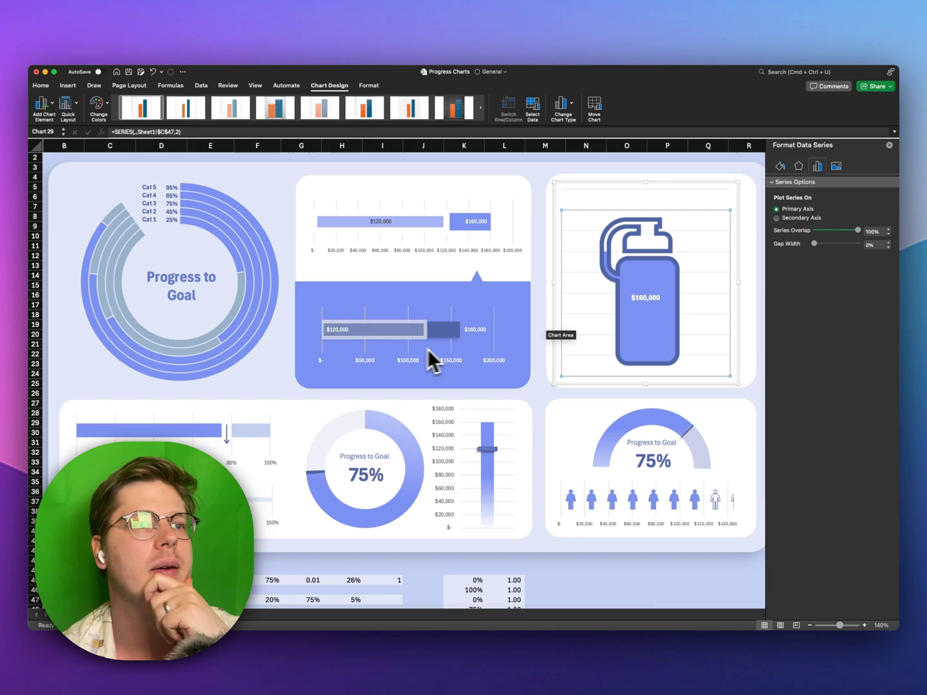
pyautogui.scroll(1, 427, 349)
pyautogui.hscroll(-1, 428, 349)
pyautogui.moveTo(408, 351)
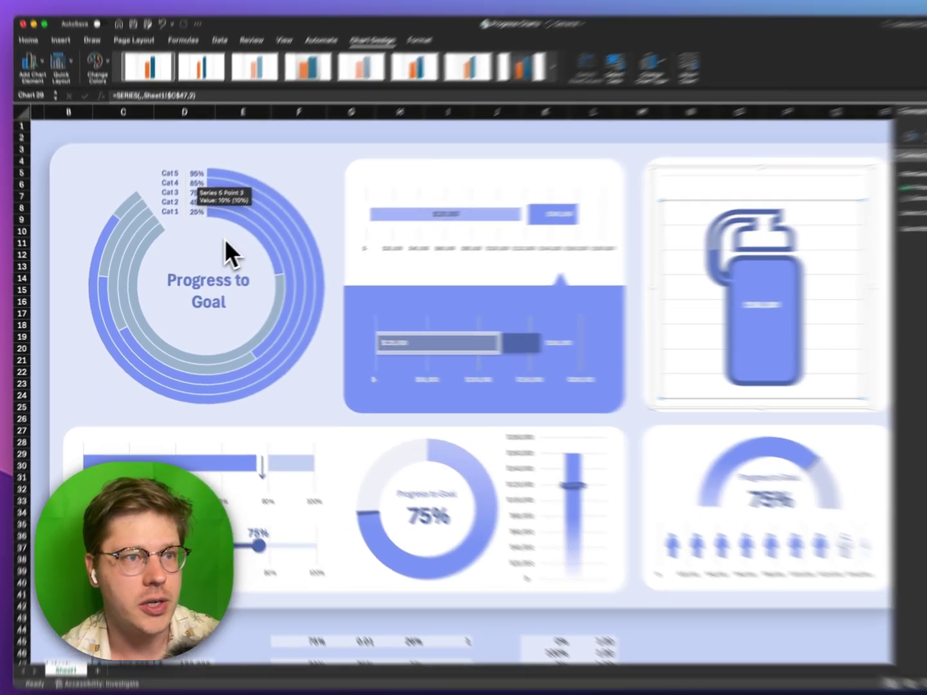
# Select a single ring segment in the ring progress chart
pyautogui.click(244, 251)
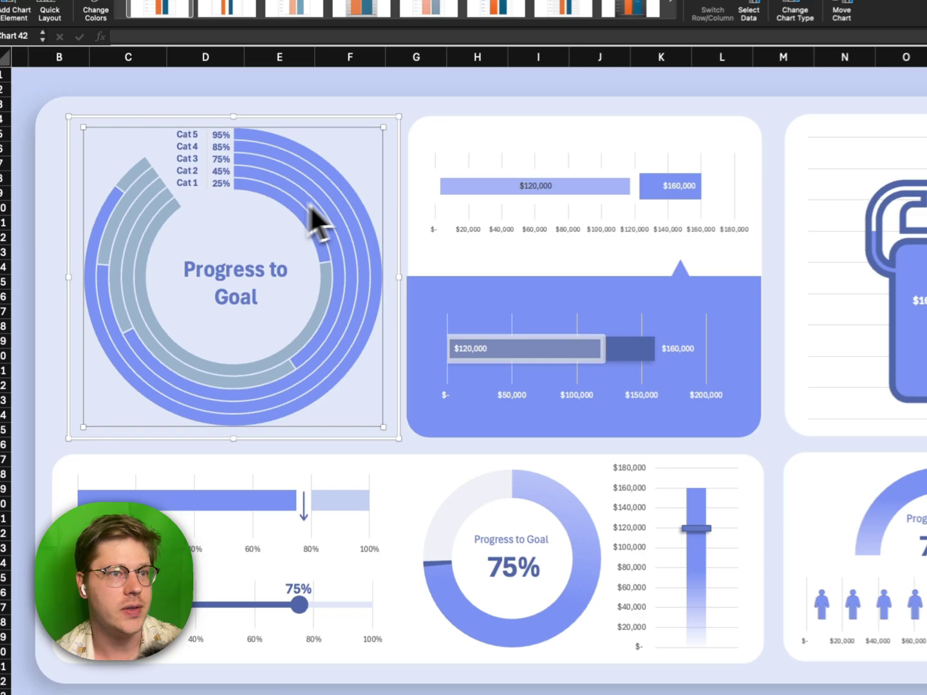
pyautogui.click(360, 435)
pyautogui.click(891, 479)
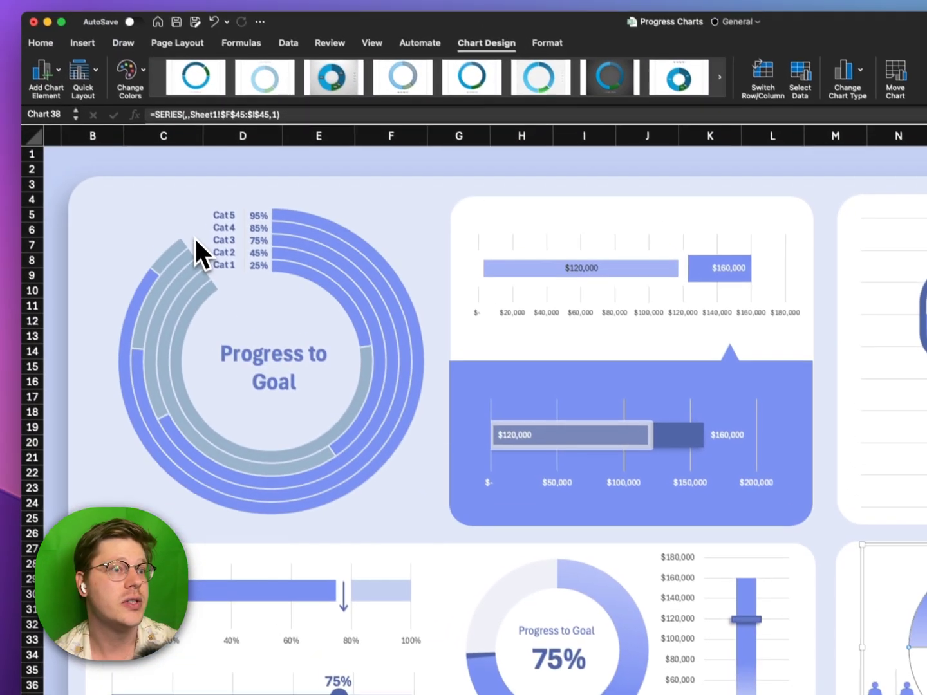
pyautogui.click(151, 170)
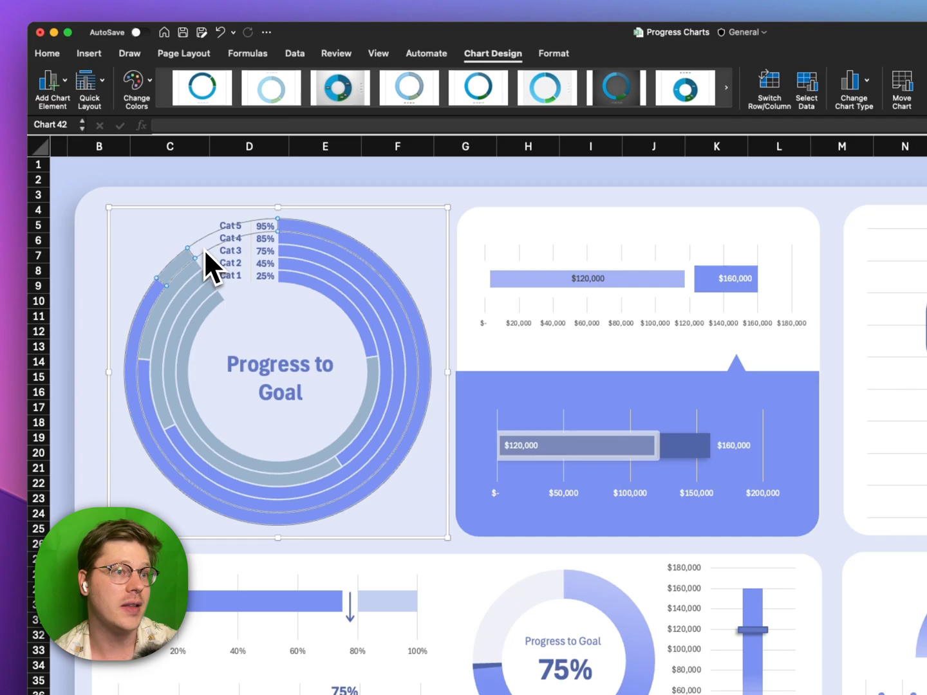
pyautogui.click(151, 160)
pyautogui.click(207, 249)
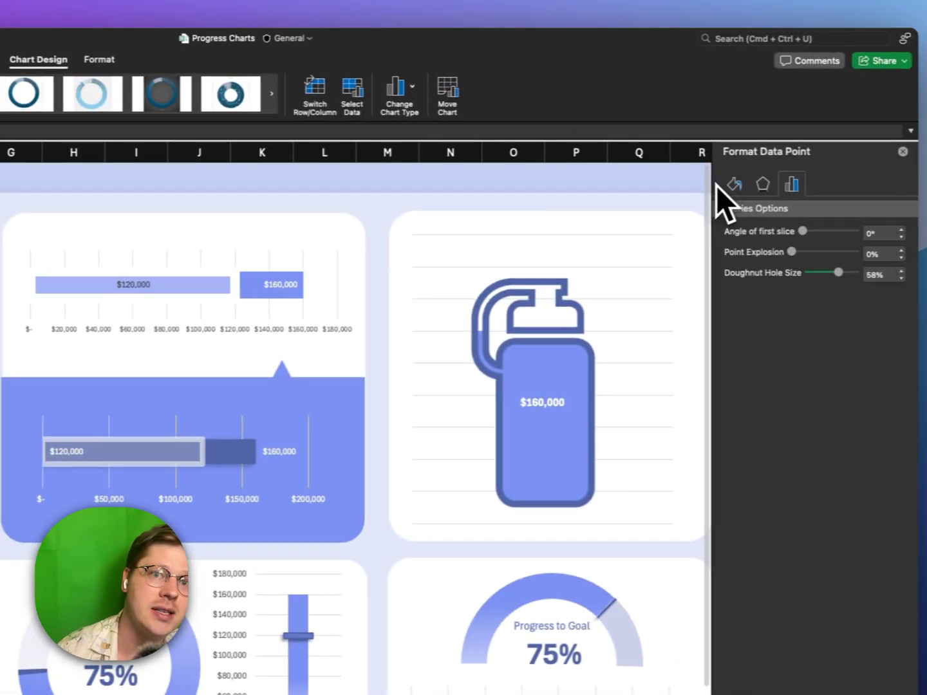
# Show the ring segment's No fill and Solid line formatting
pyautogui.click(717, 186)
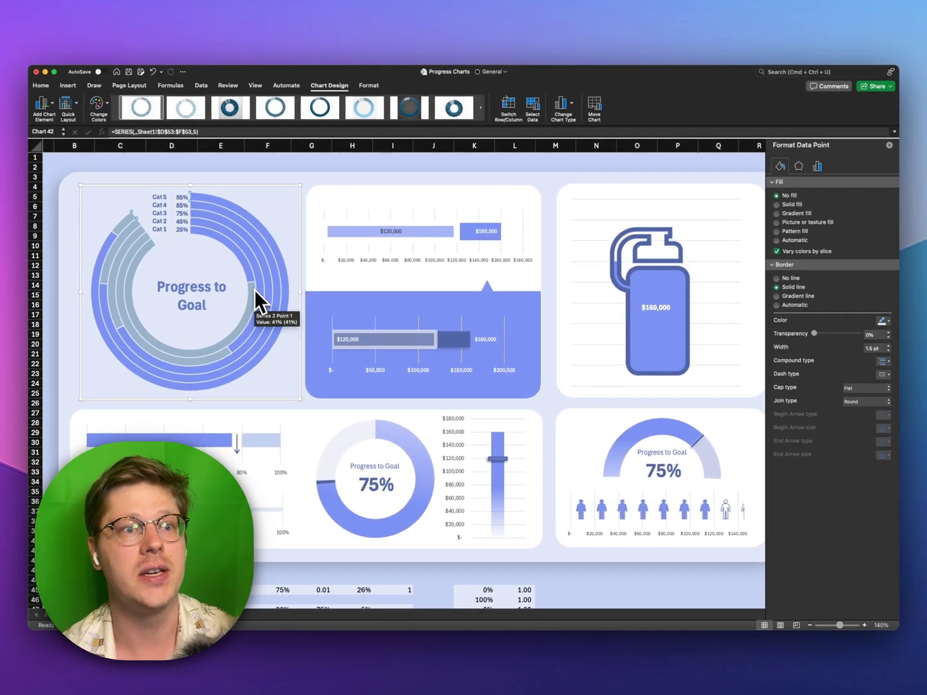
pyautogui.scroll(-5, 251, 296)
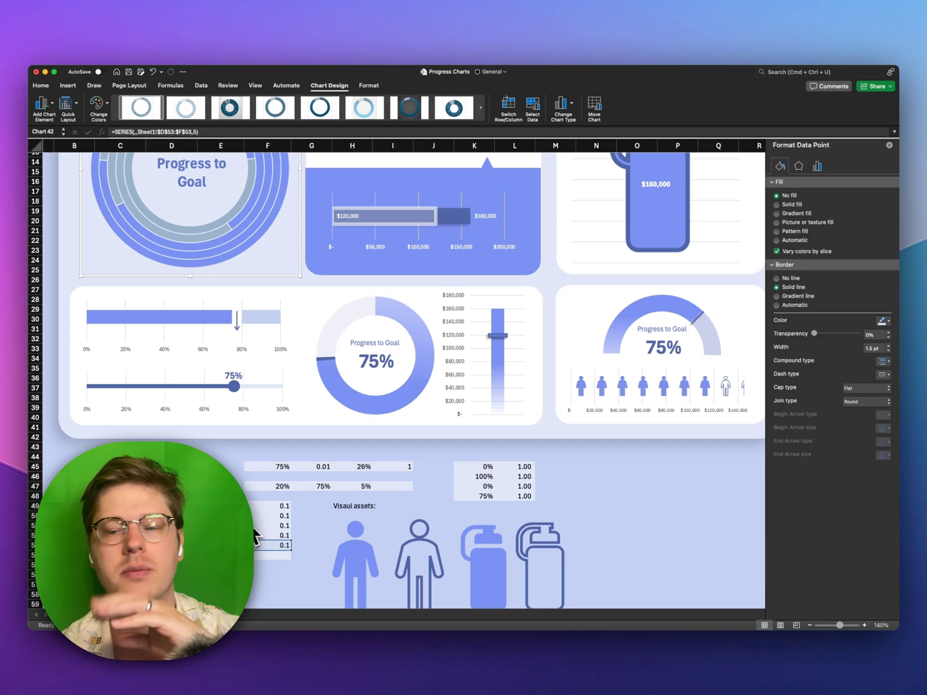
pyautogui.scroll(4, 257, 534)
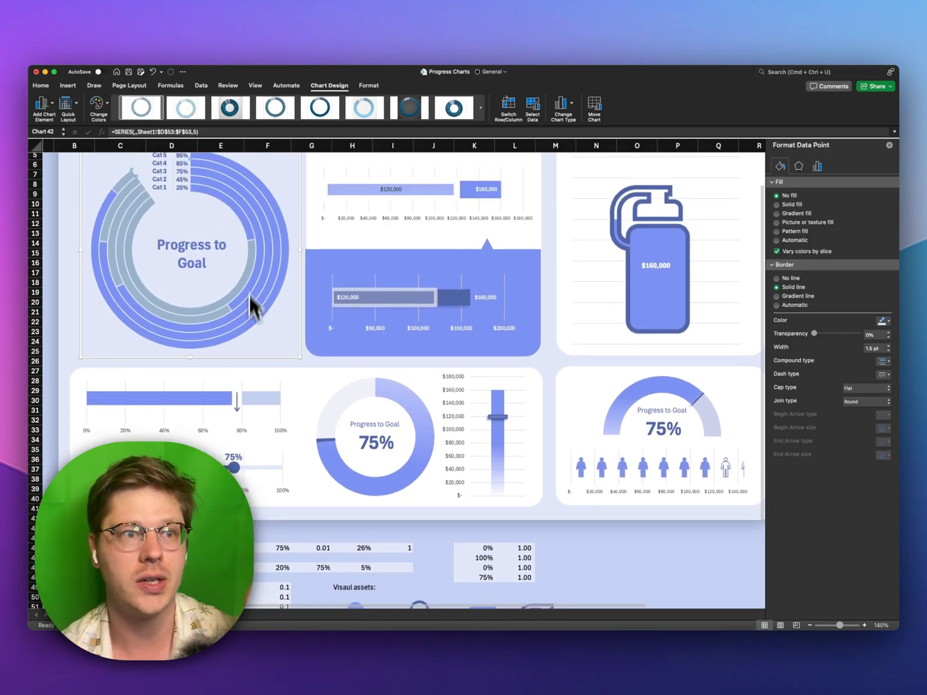
pyautogui.scroll(-2, 235, 321)
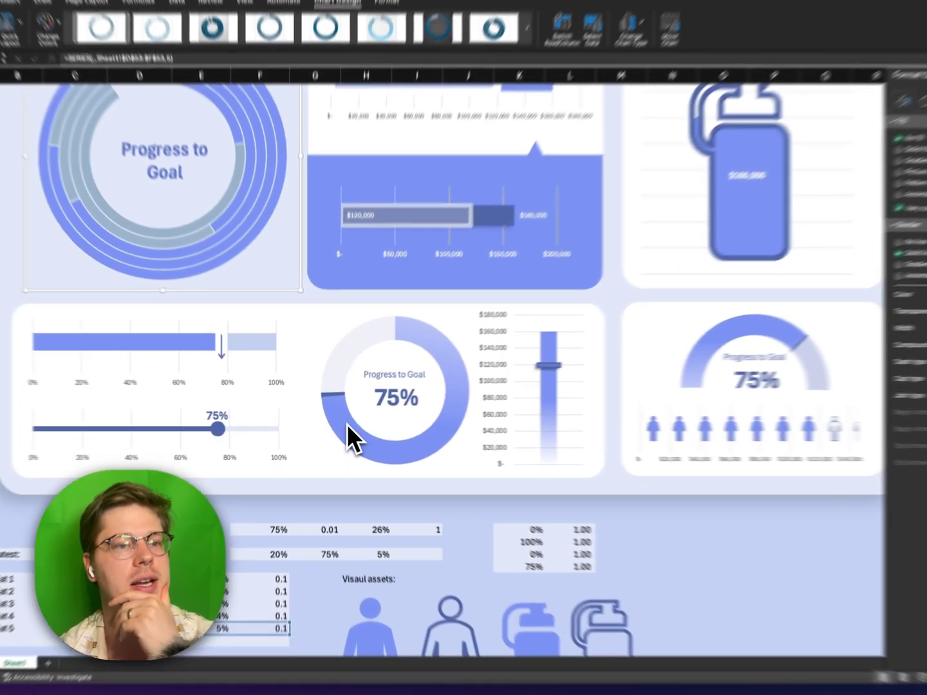
# Select the 75% donut chart
pyautogui.click(402, 435)
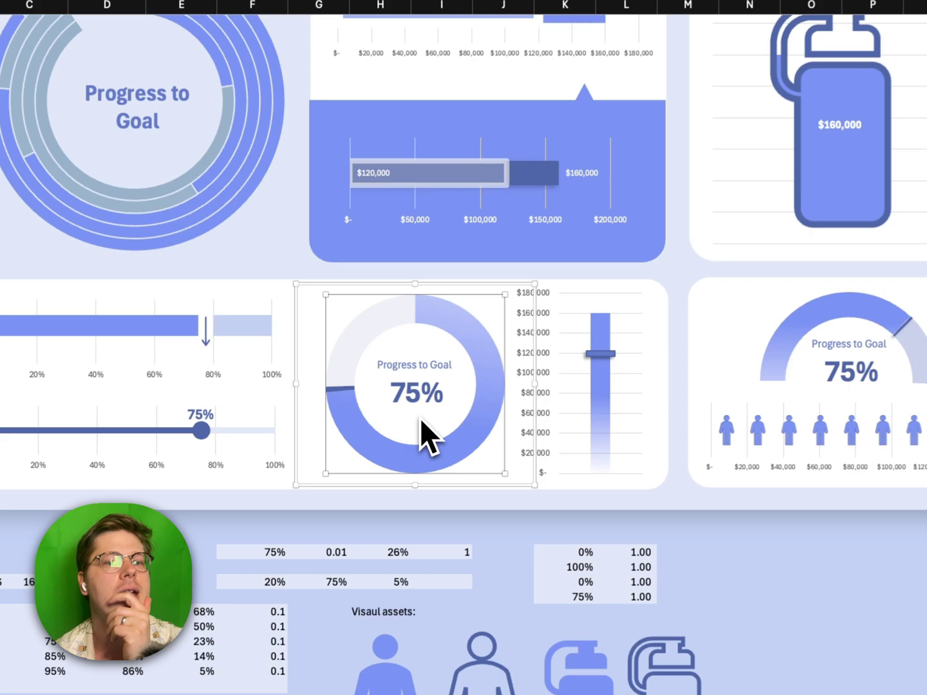
pyautogui.scroll(2, 402, 434)
pyautogui.scroll(2, 404, 413)
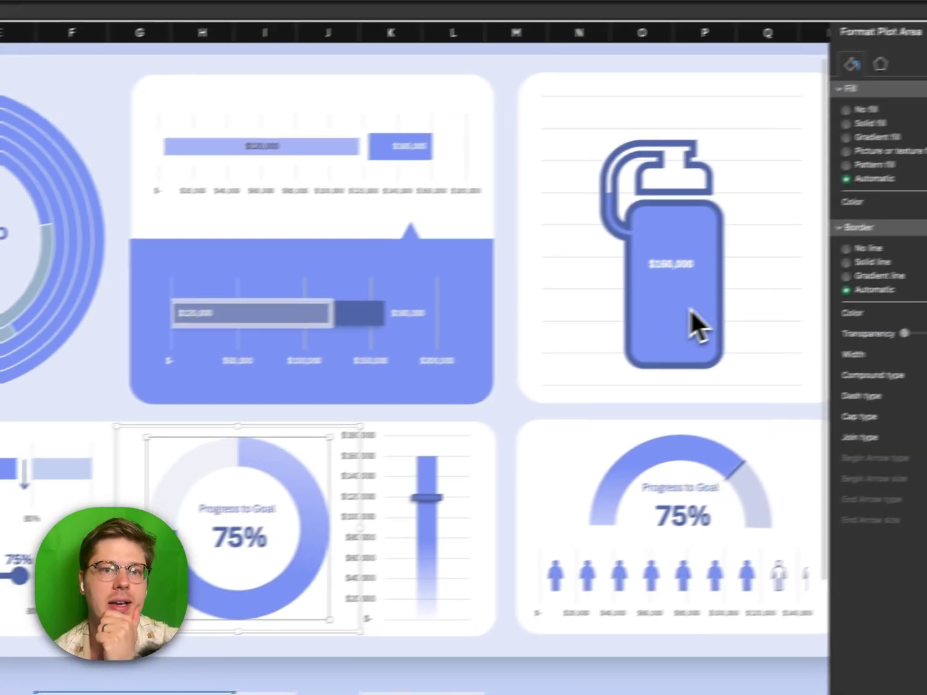
# Lower the bottle chart's series overlap to split the bottles, then restore it to 100%
pyautogui.click(640, 319)
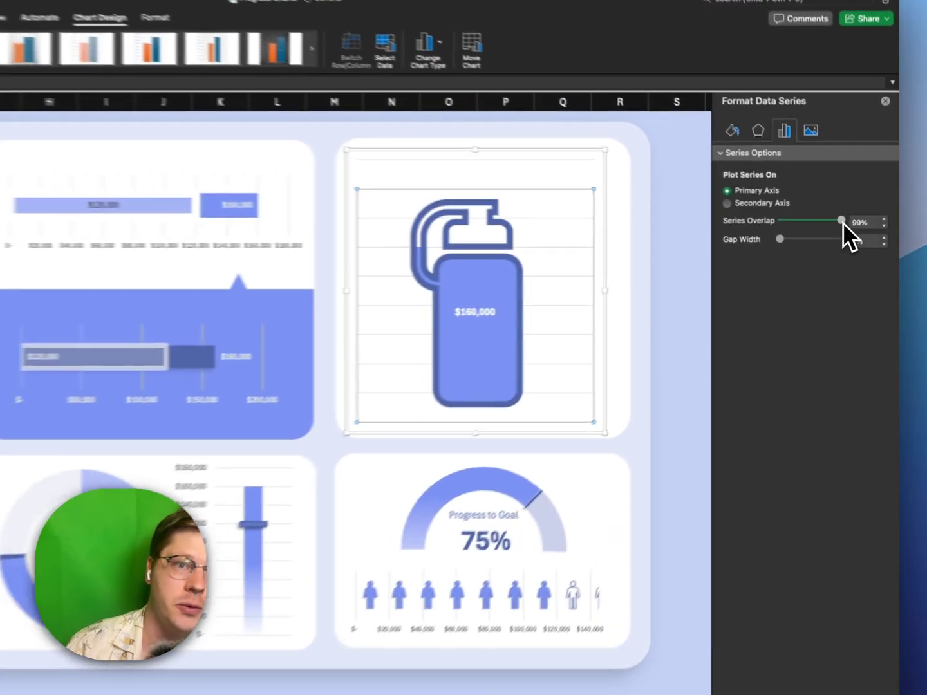
pyautogui.moveTo(856, 230); pyautogui.dragTo(840, 231)
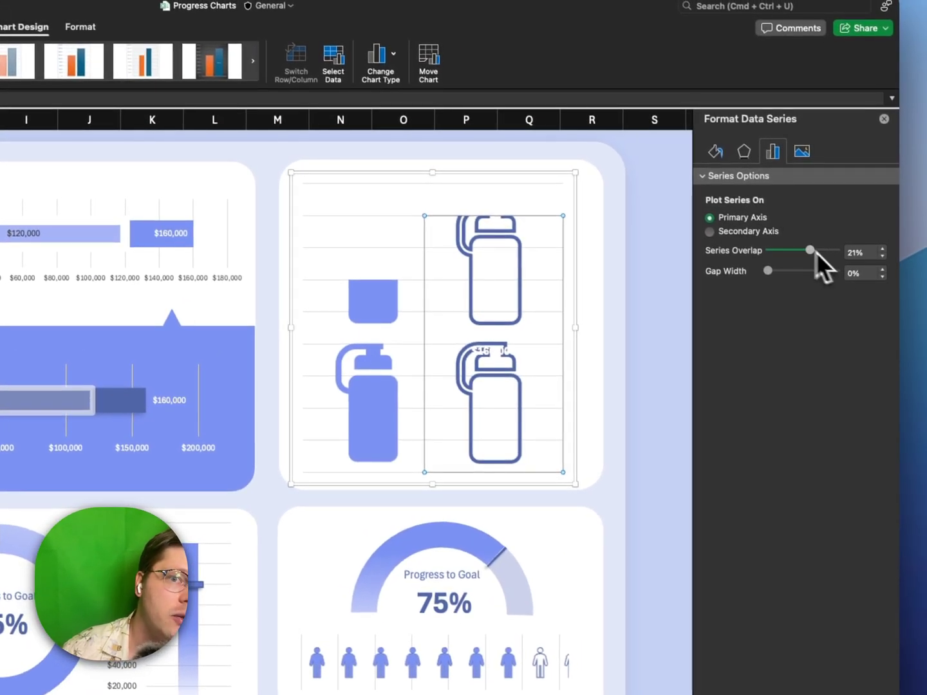
pyautogui.moveTo(813, 251); pyautogui.dragTo(837, 252)
# Show the series' stacked picture fill and the filled and outlined bottle icons it uses
pyautogui.click(713, 152)
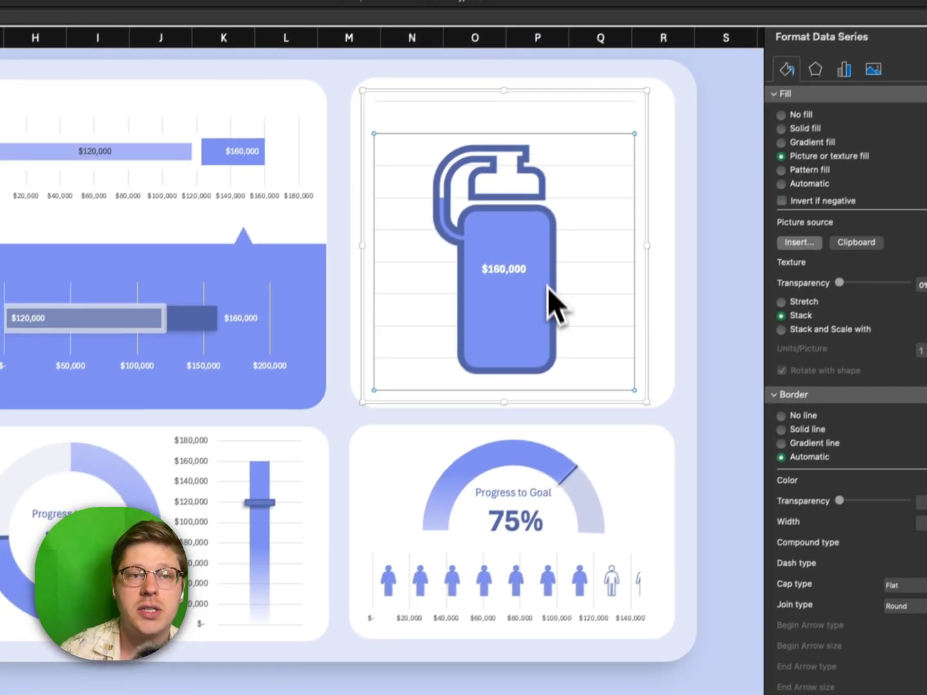
pyautogui.scroll(-10, 535, 297)
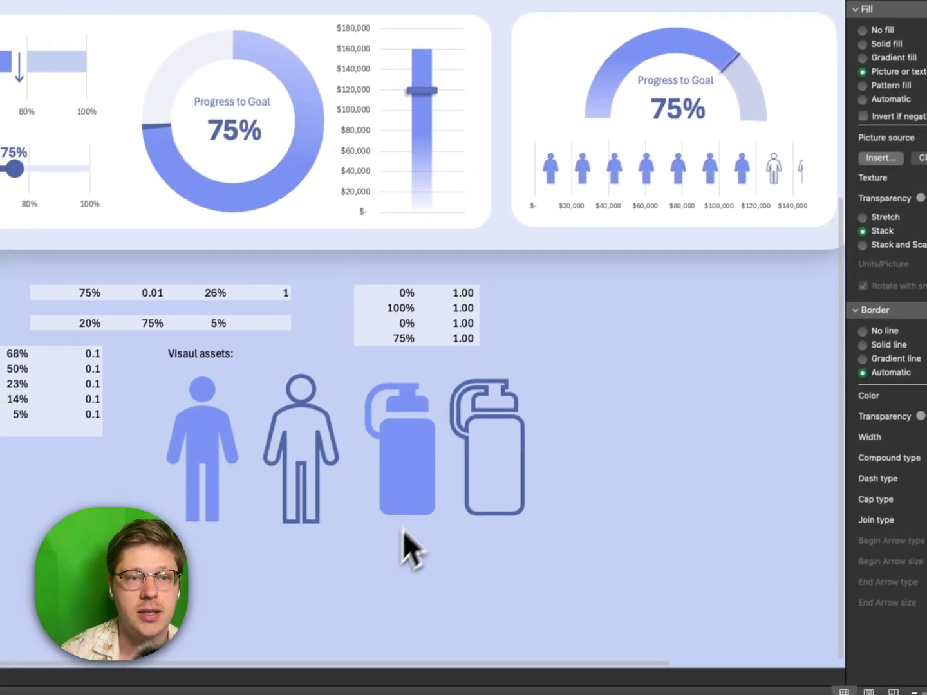
pyautogui.click(277, 606)
pyautogui.click(484, 504)
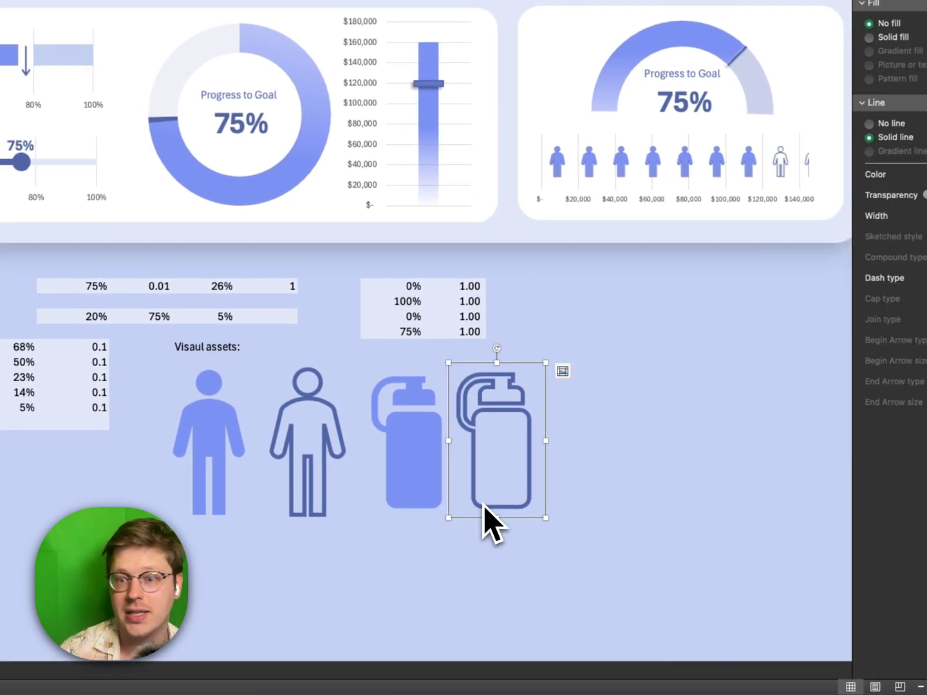
pyautogui.scroll(5, 614, 445)
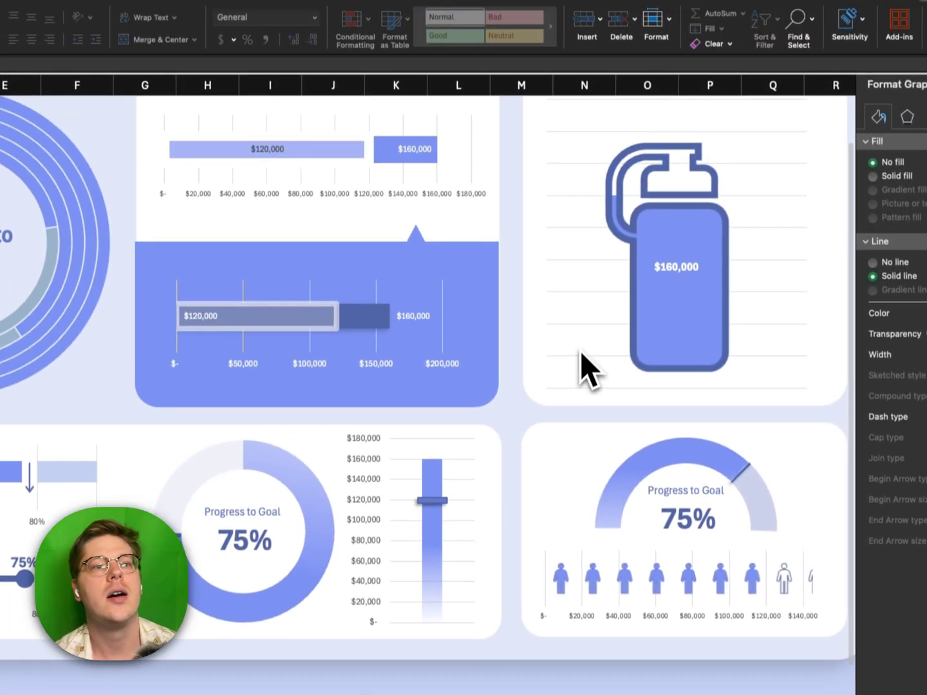
pyautogui.click(358, 153)
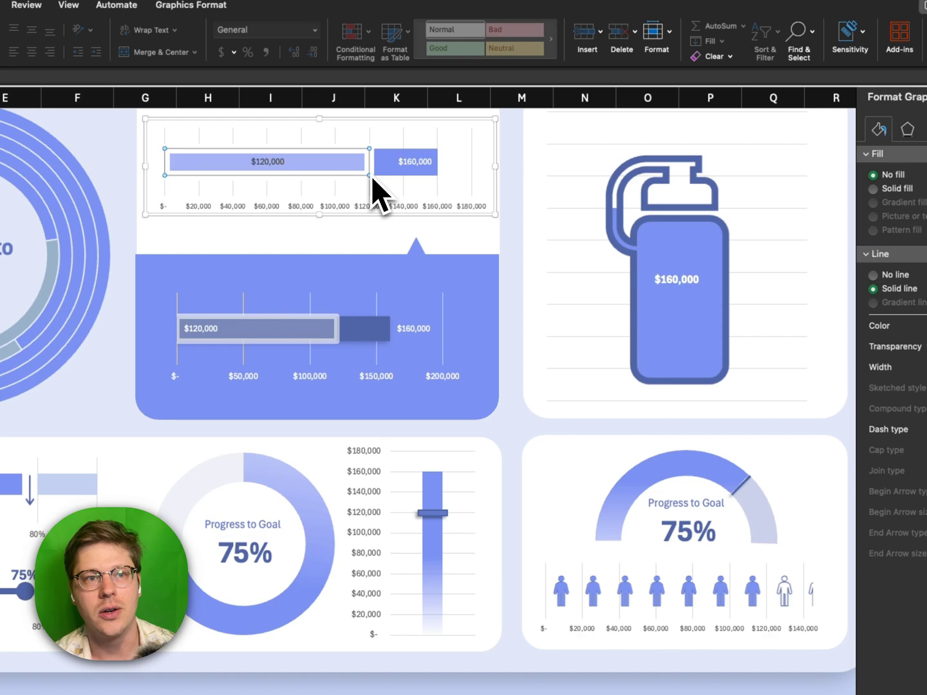
pyautogui.scroll(2, 366, 279)
pyautogui.click(335, 360)
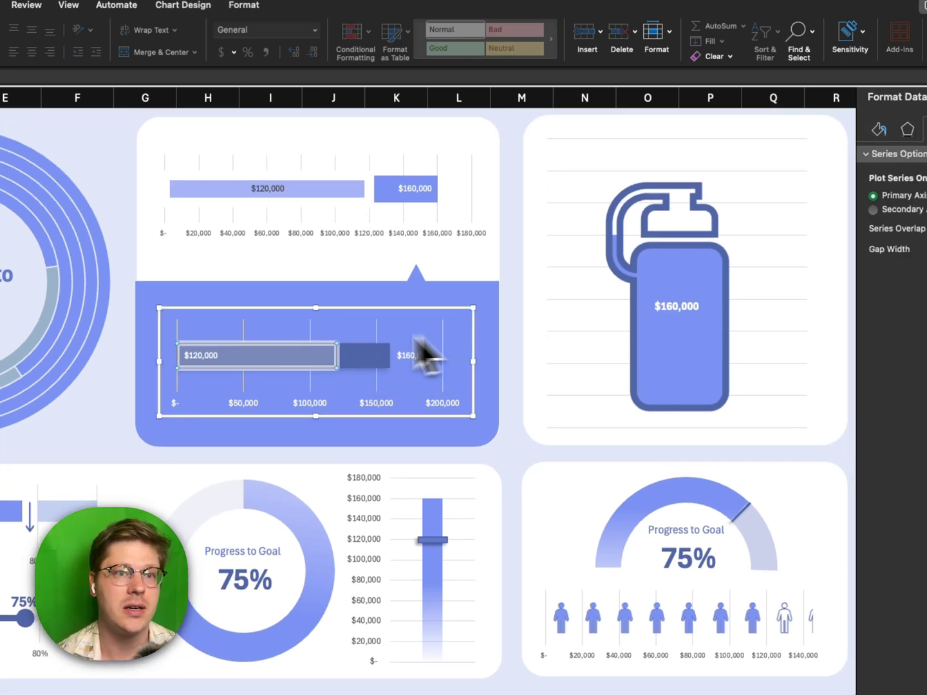
pyautogui.click(404, 182)
pyautogui.click(356, 194)
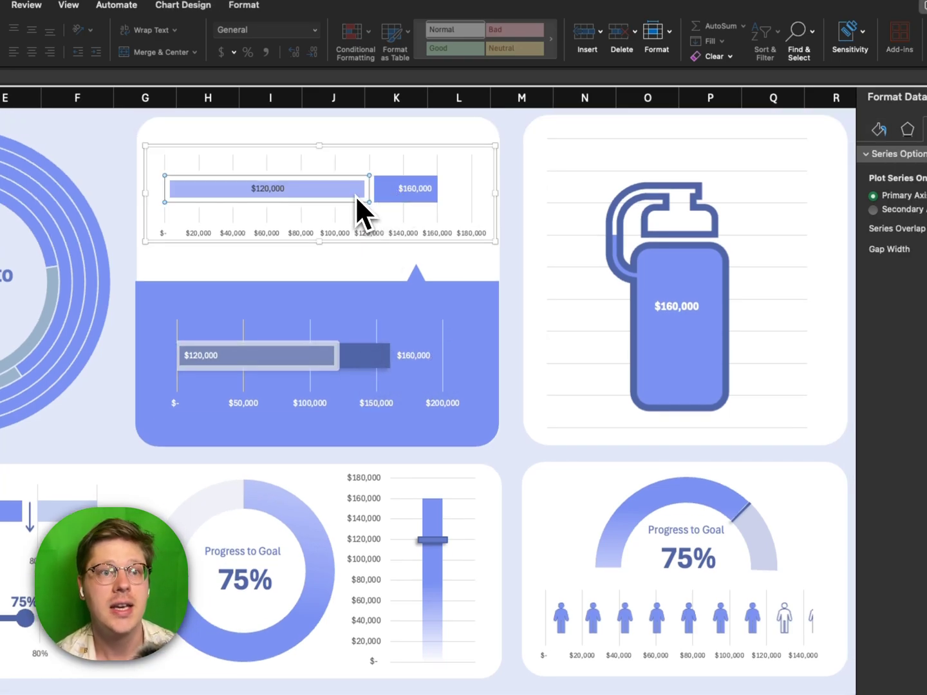
pyautogui.click(336, 374)
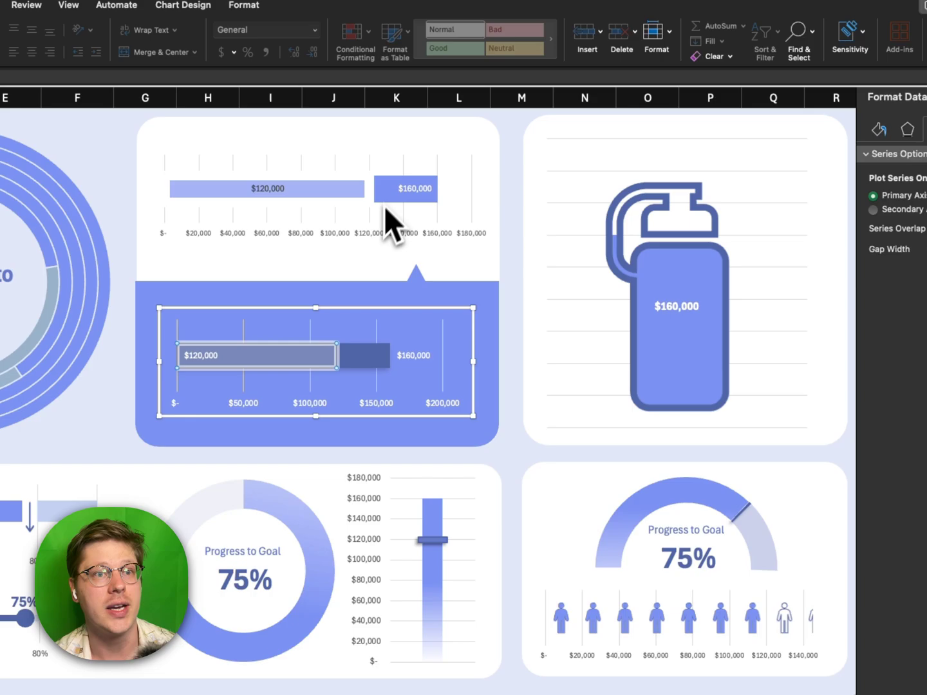
pyautogui.click(359, 194)
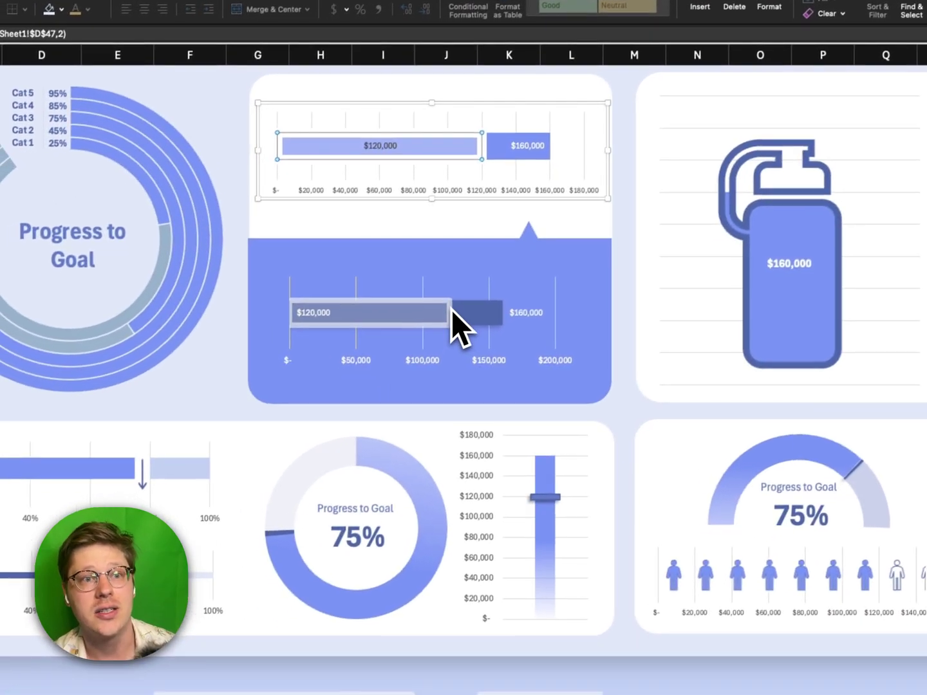
pyautogui.click(334, 355)
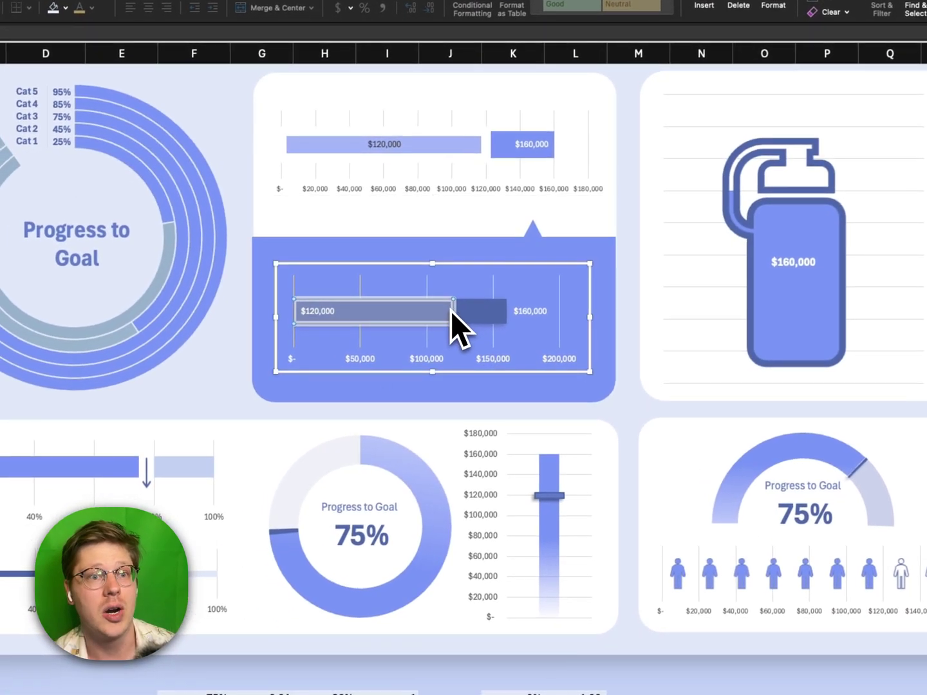
pyautogui.click(337, 353)
pyautogui.moveTo(447, 304)
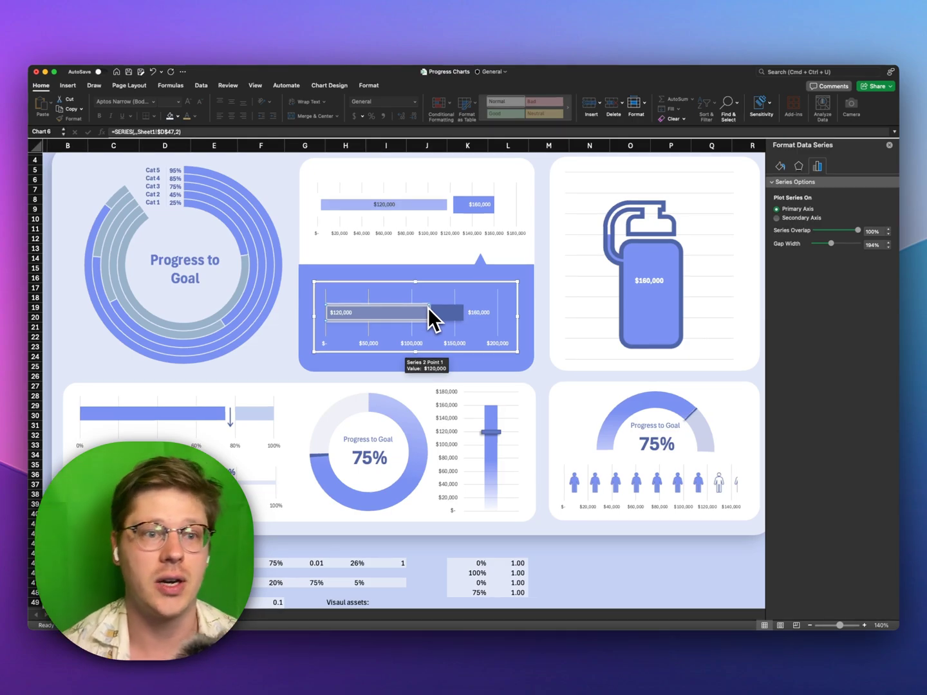
pyautogui.scroll(-1, 427, 310)
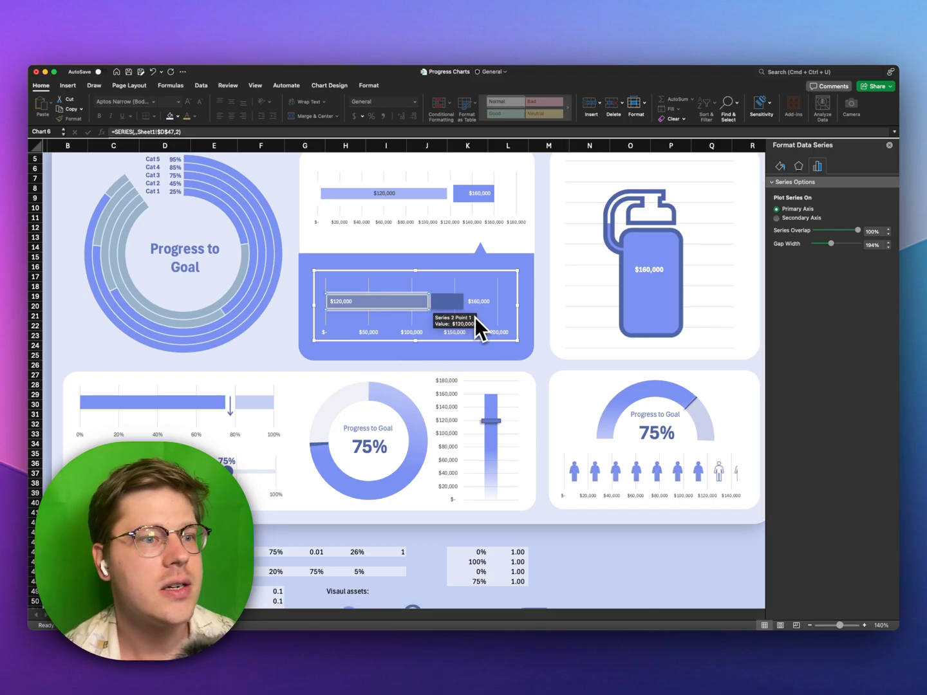
pyautogui.click(226, 472)
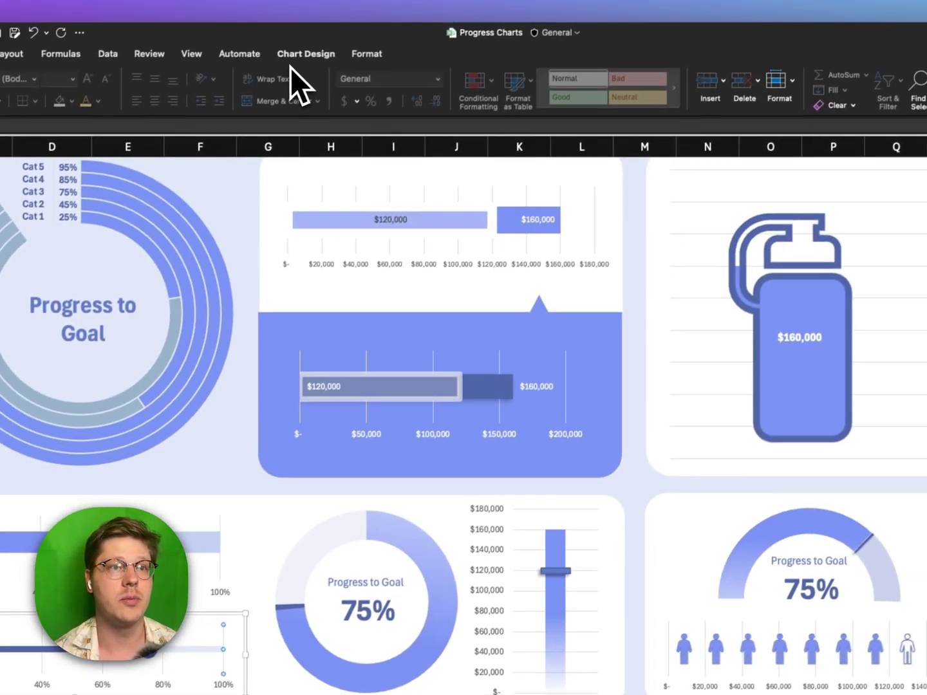
pyautogui.click(300, 52)
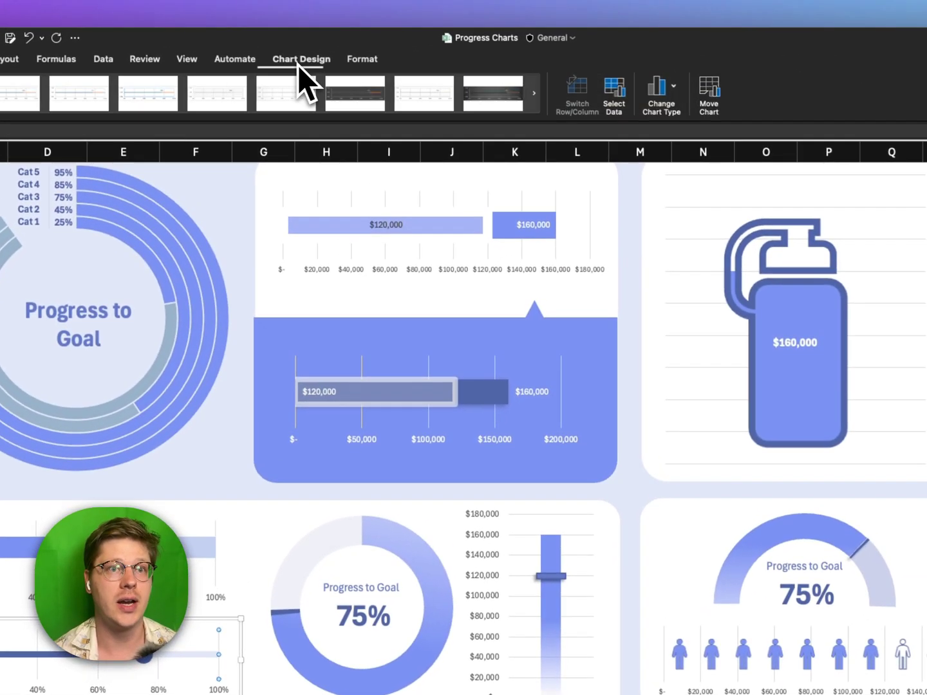
pyautogui.click(613, 100)
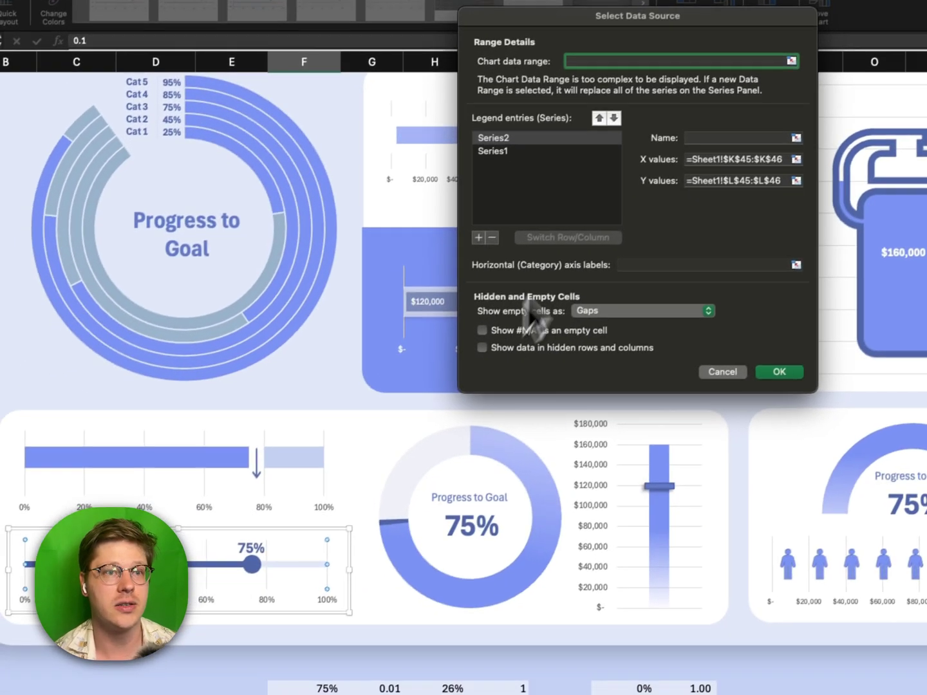
pyautogui.scroll(-3, 355, 427)
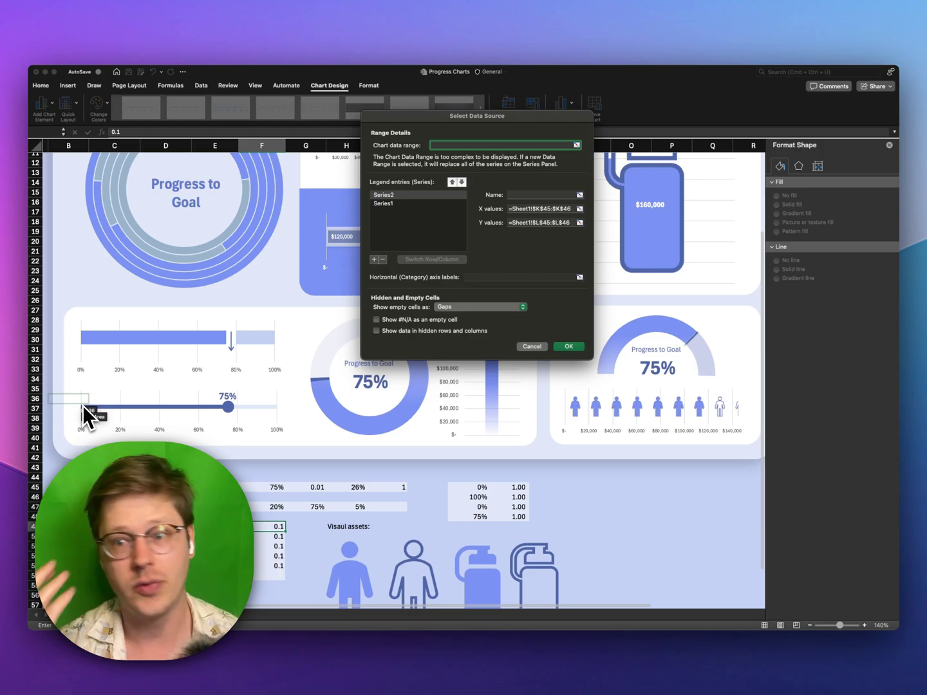
# Close the data source settings and check the thermometer column's chart type without changing it
pyautogui.click(531, 346)
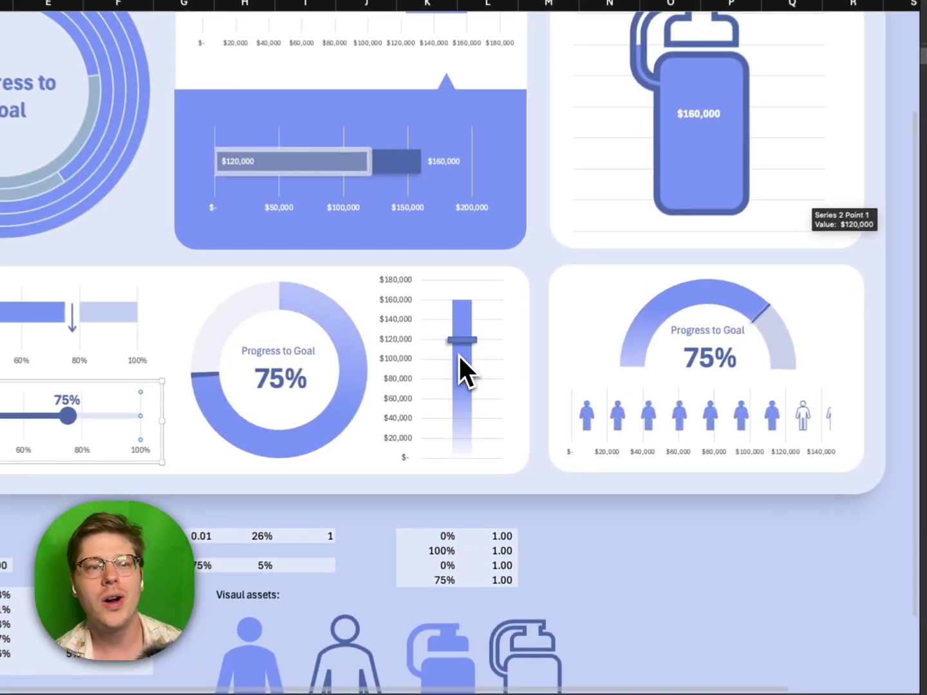
pyautogui.click(459, 356)
pyautogui.click(463, 341)
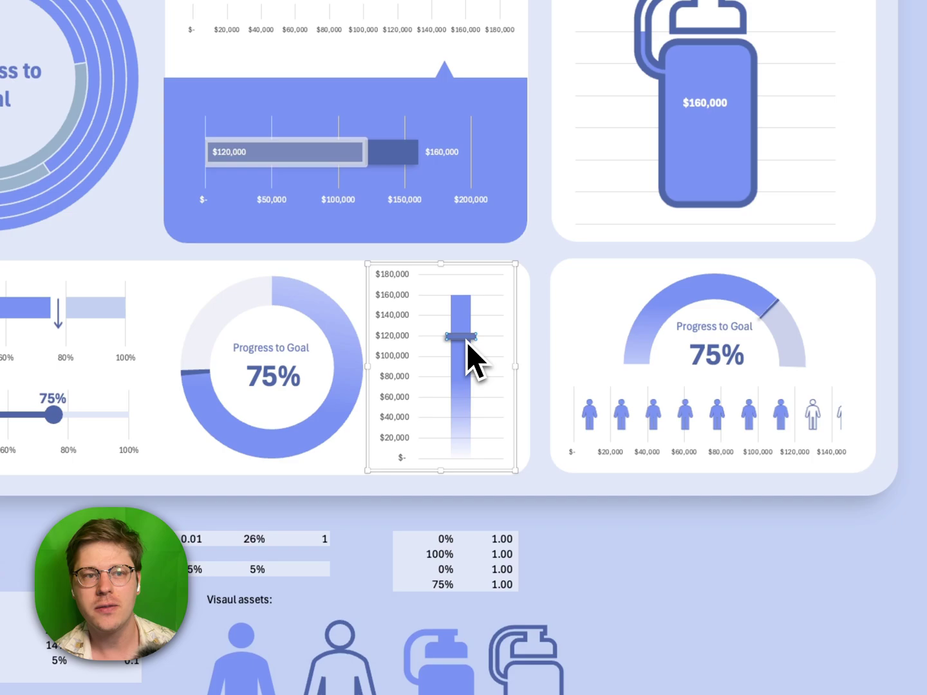
pyautogui.click(464, 371)
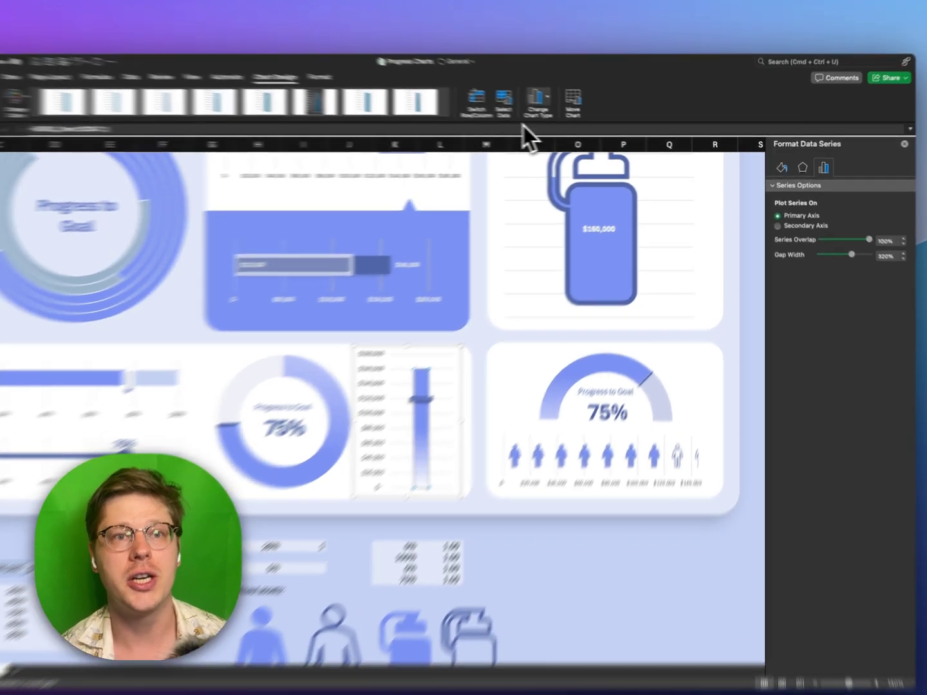
pyautogui.click(562, 105)
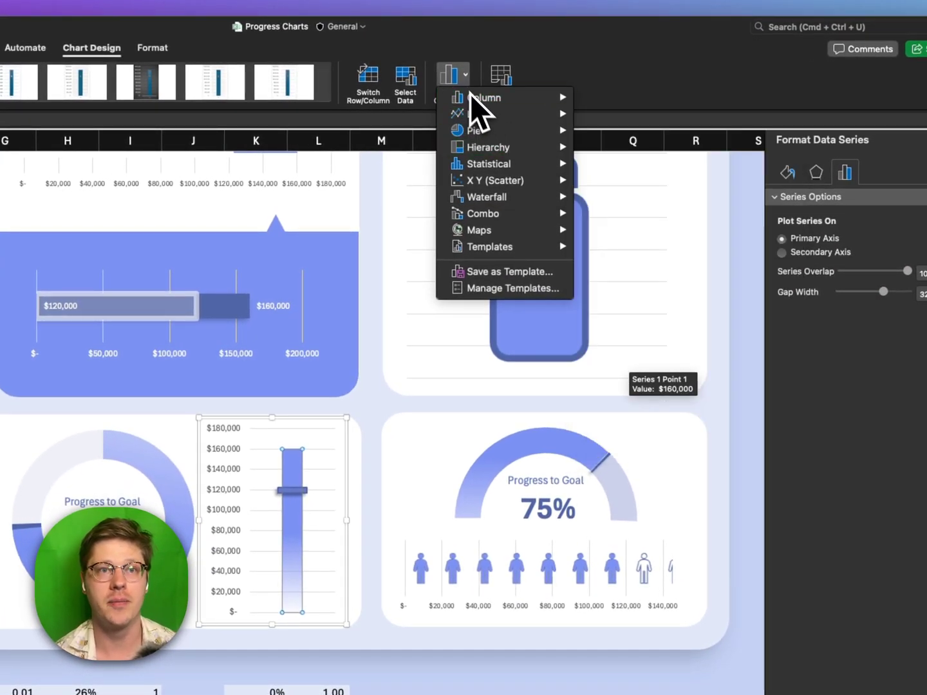
pyautogui.click(465, 81)
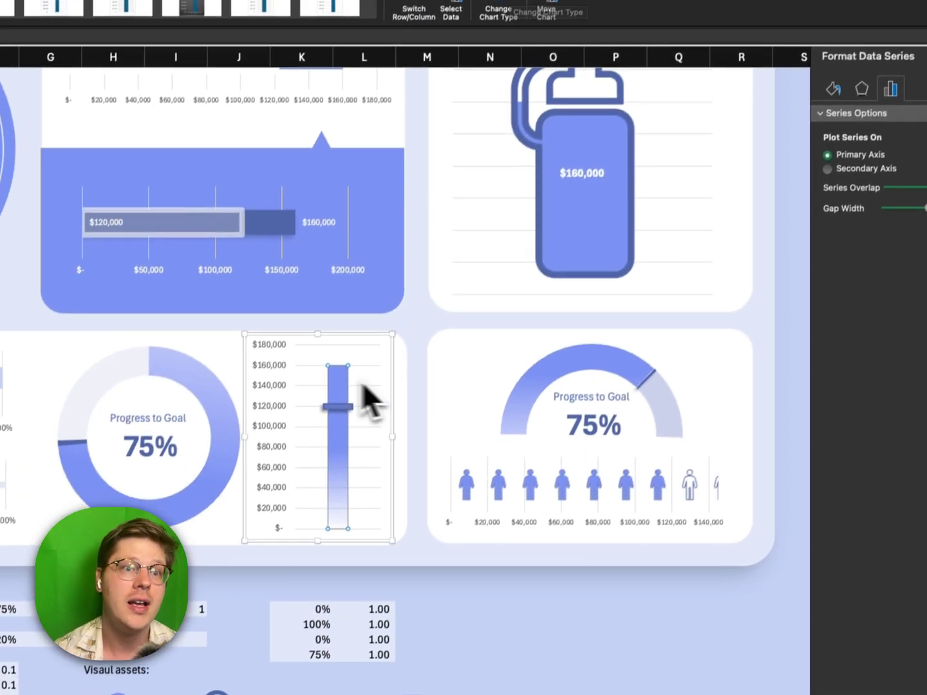
# Show the $120,000 marker series' built-in marker options with size 30
pyautogui.click(338, 406)
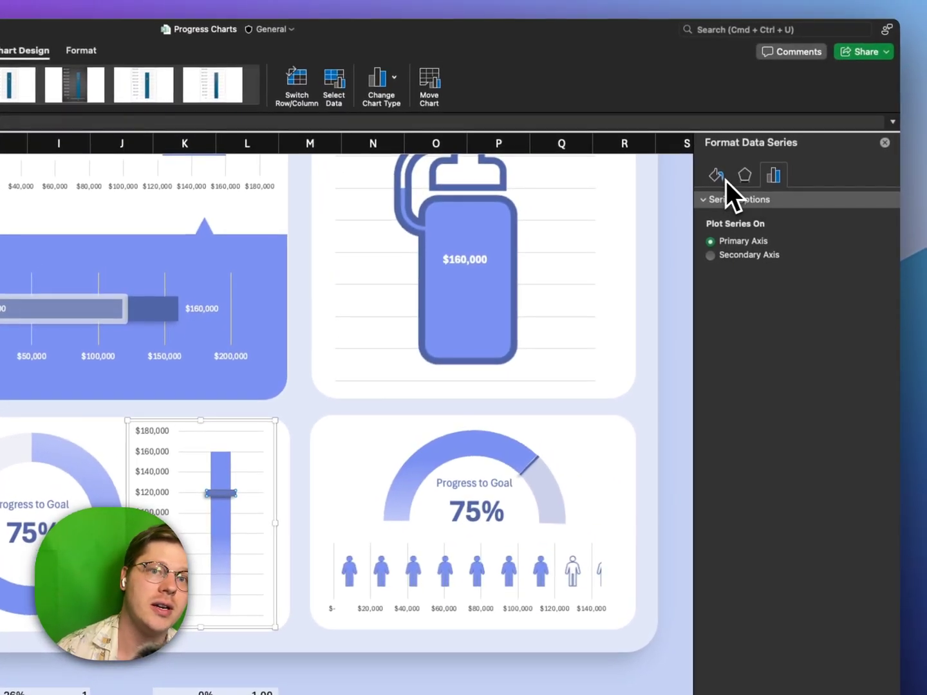
pyautogui.click(724, 179)
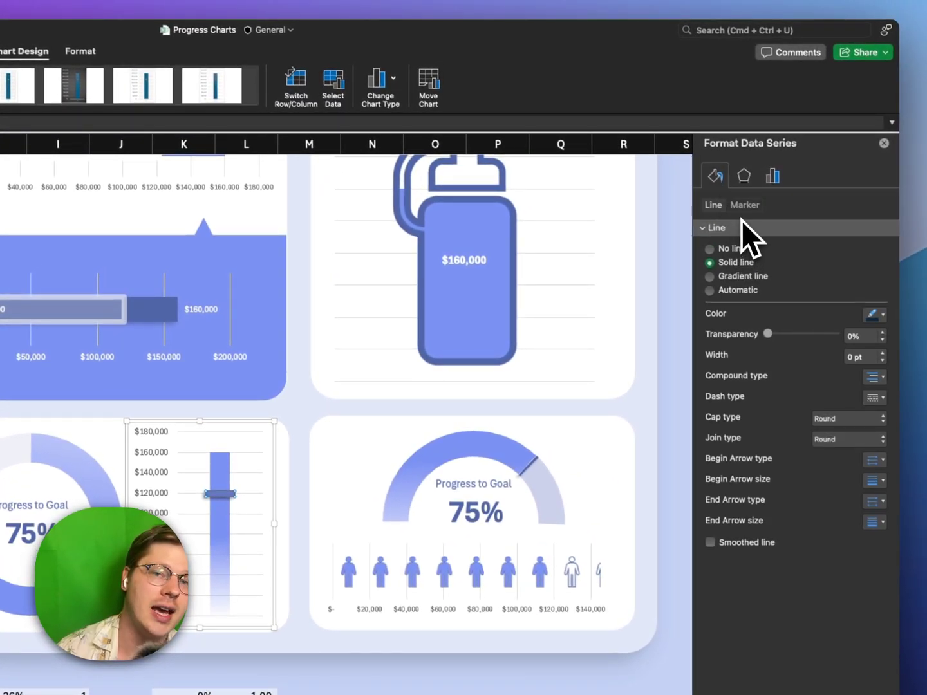
pyautogui.click(742, 207)
pyautogui.click(742, 229)
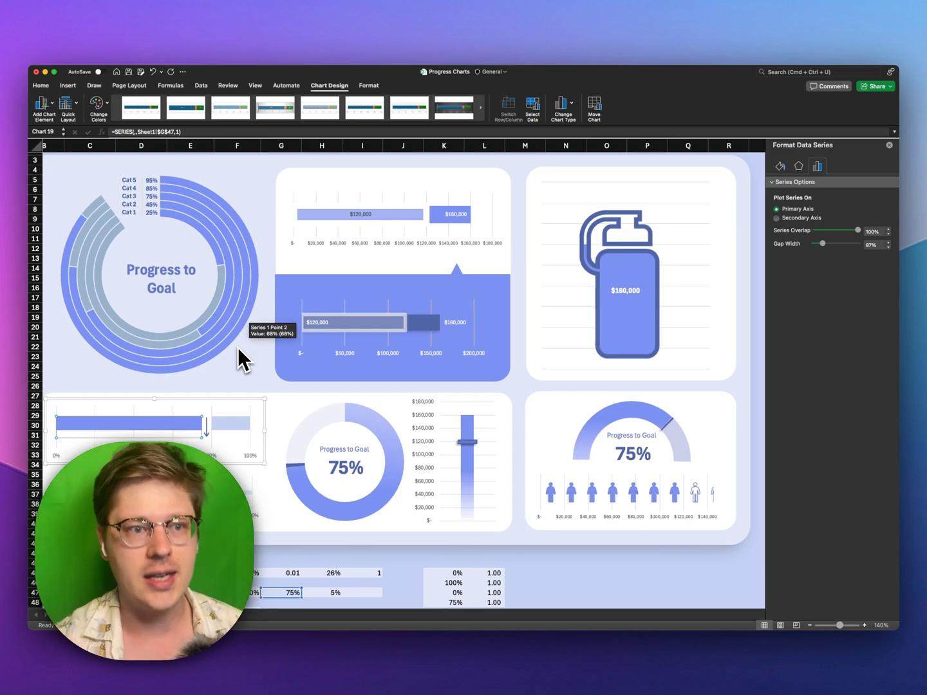
# Scroll through the arrow progress bar's series options showing 100% overlap and 97% gap width
pyautogui.scroll(-1, 243, 359)
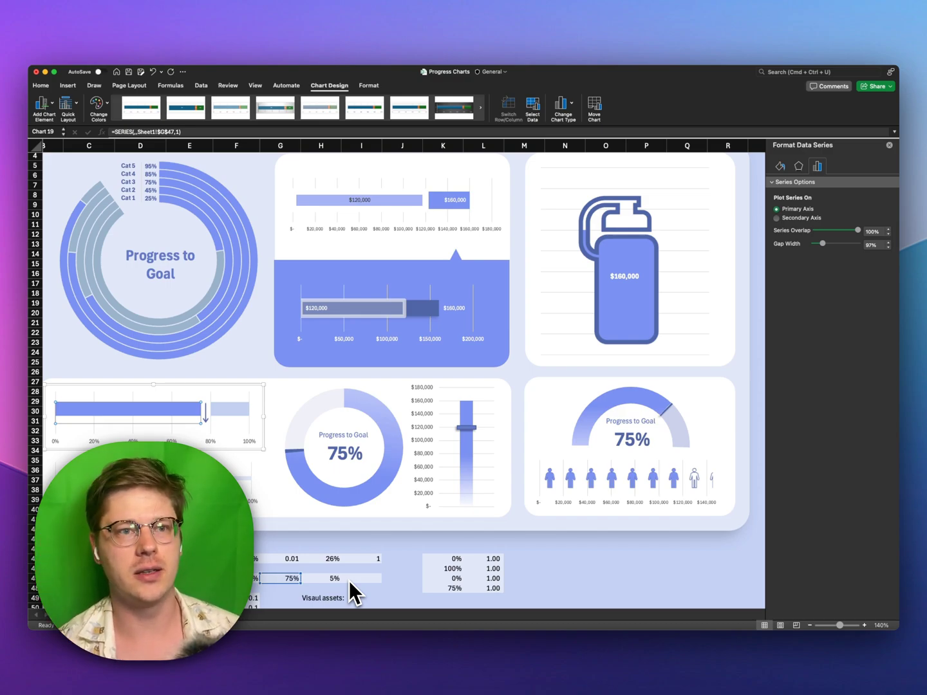
pyautogui.scroll(3, 349, 581)
pyautogui.hscroll(-1, 342, 585)
pyautogui.hscroll(1, 347, 515)
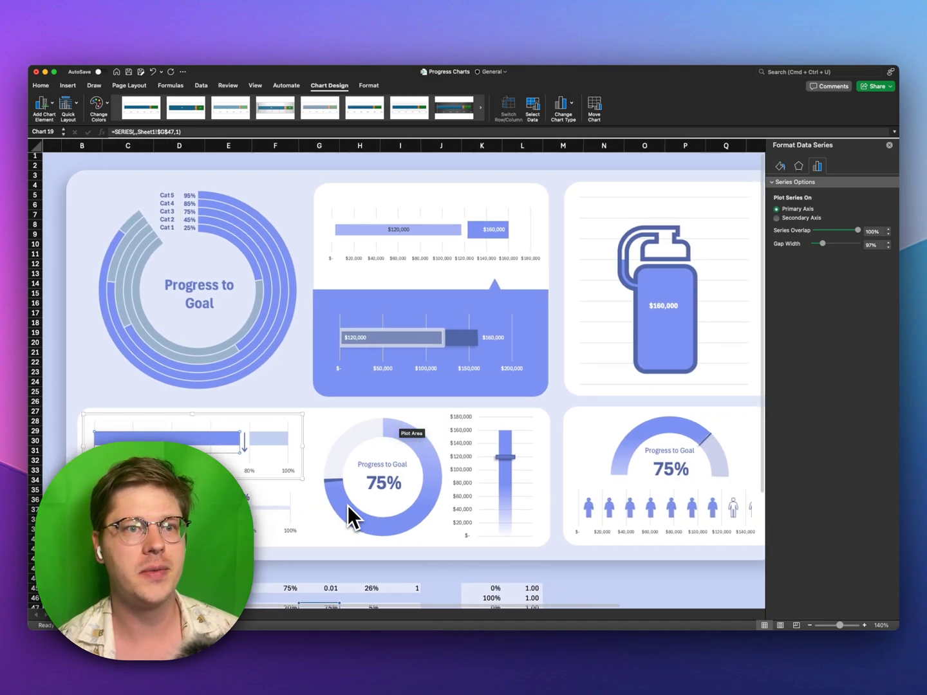